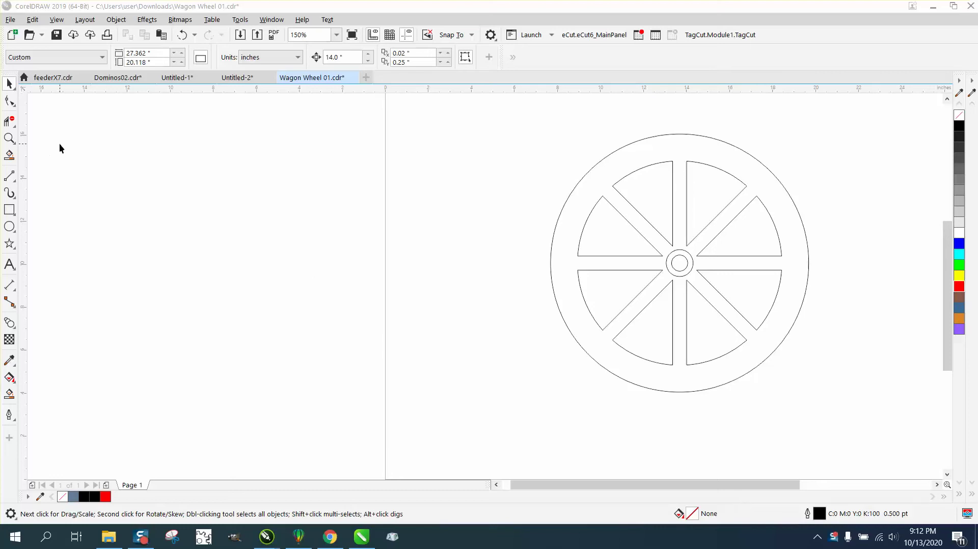
Zoom in on the wagon wheel and inspect its hub, spoke lines and segment curves
click(9, 139)
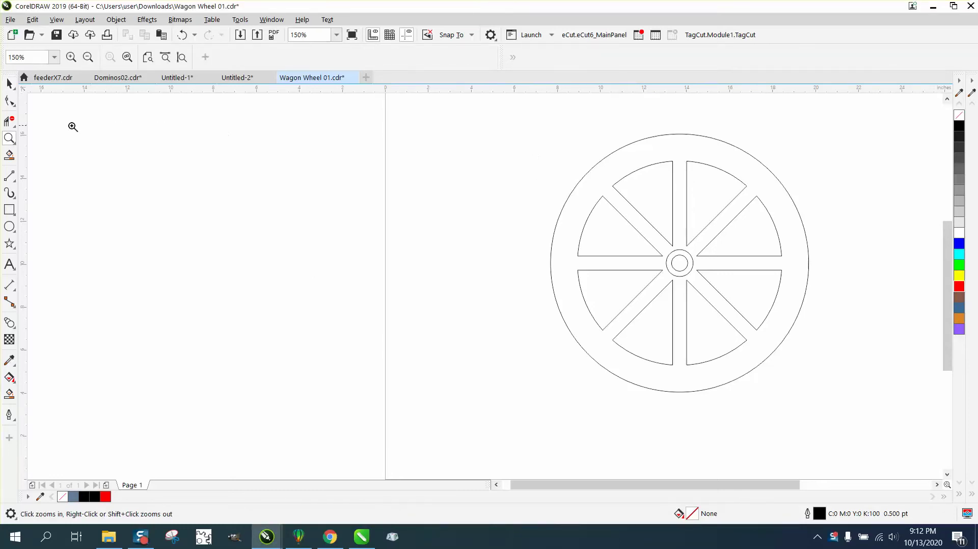
drag(391, 124, 860, 469)
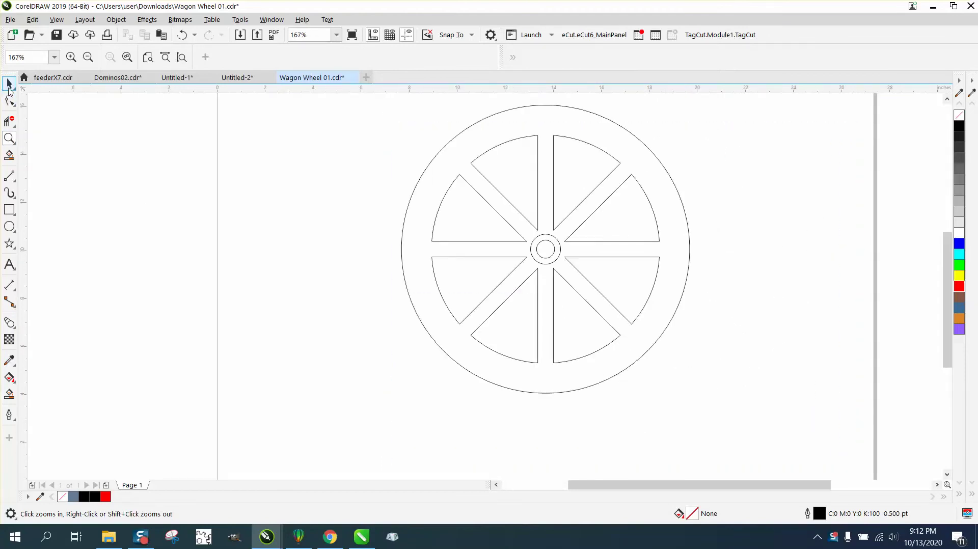
click(9, 85)
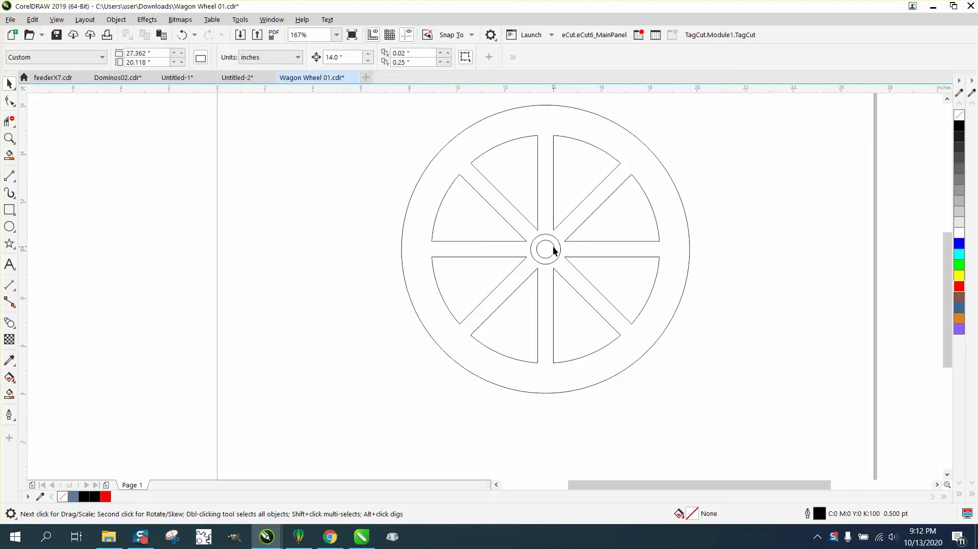
drag(554, 250, 451, 266)
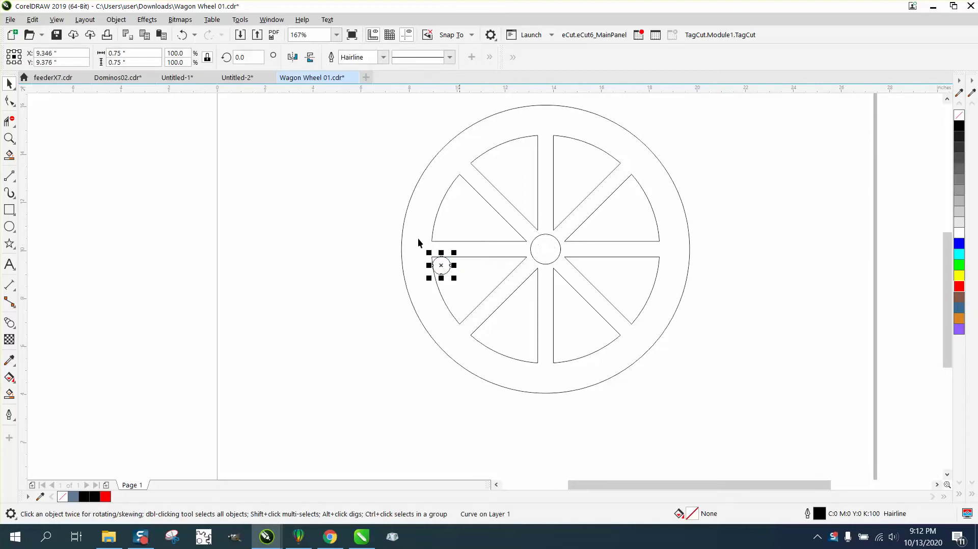
click(182, 34)
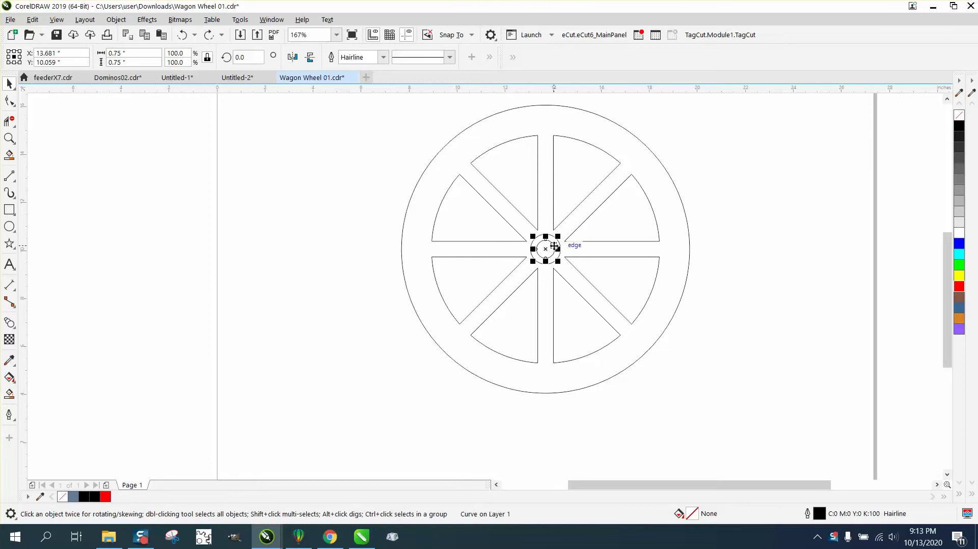
click(741, 237)
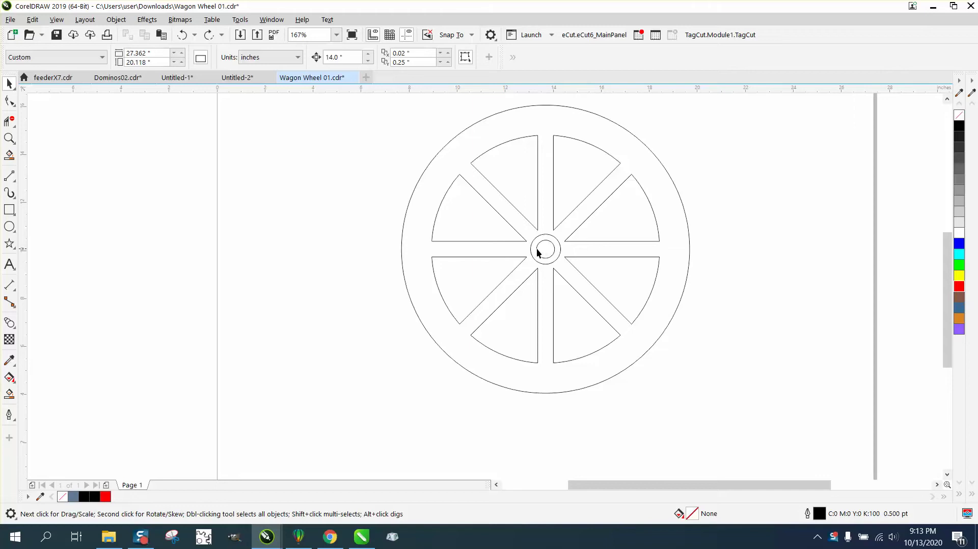
click(538, 184)
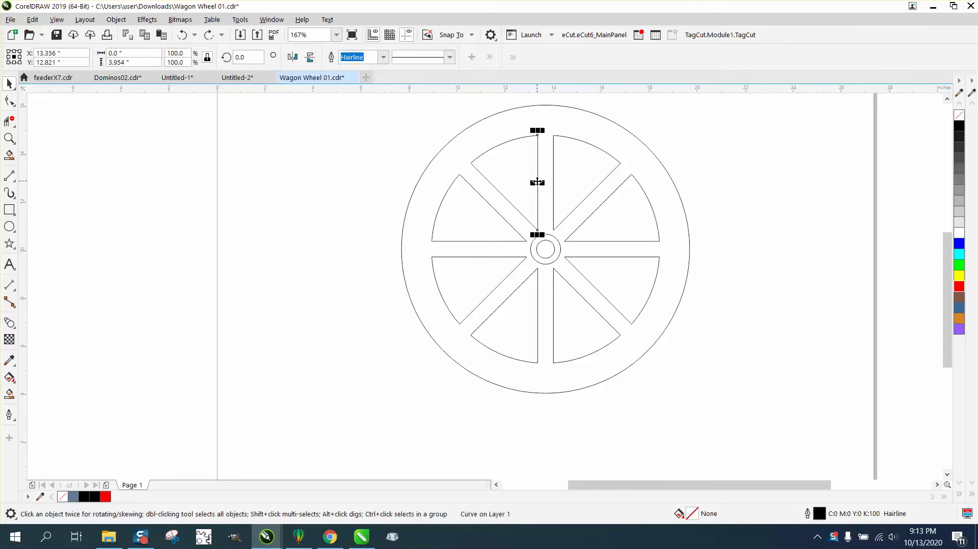
click(496, 147)
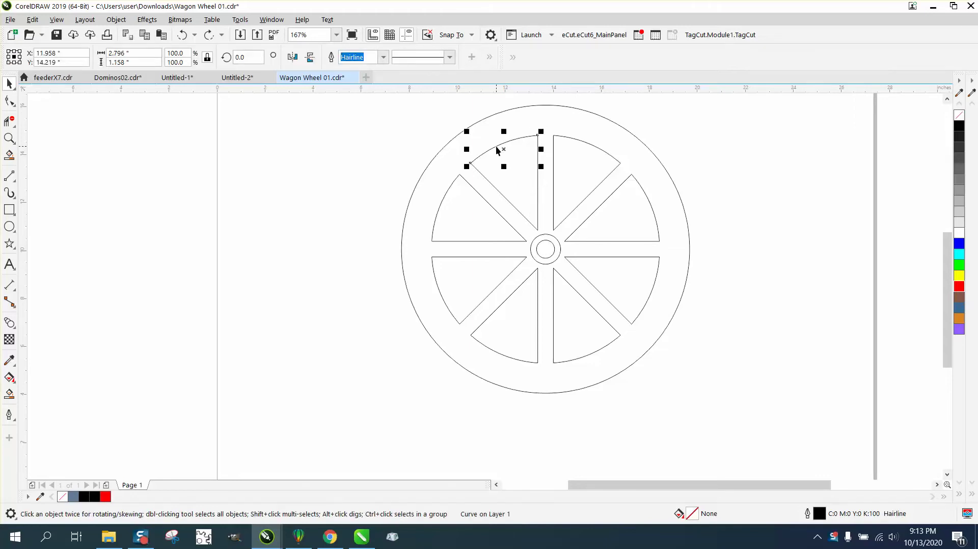
click(503, 195)
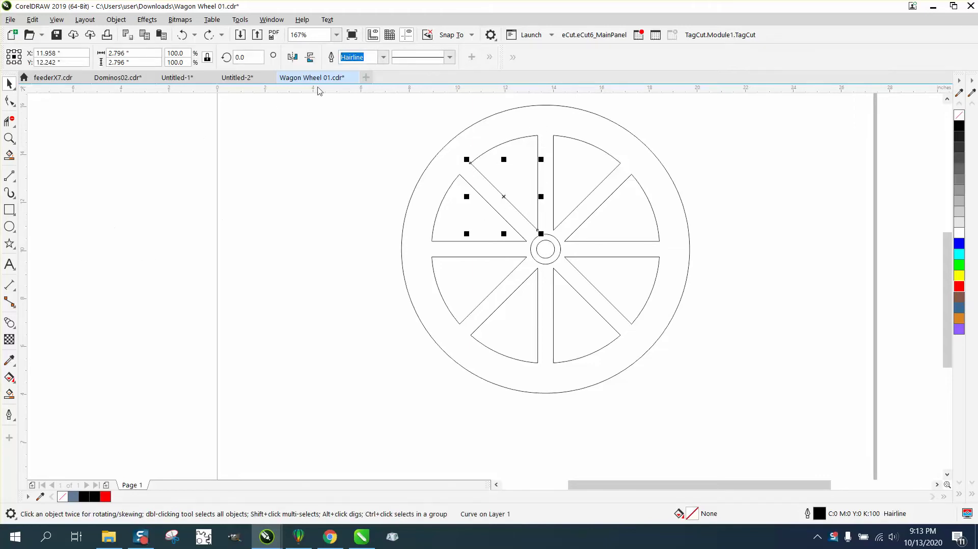
click(337, 120)
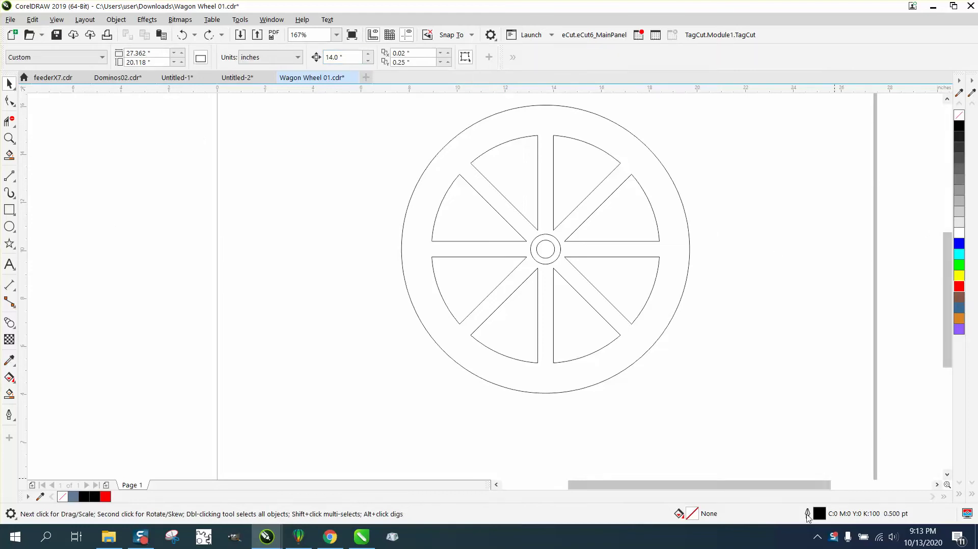
click(659, 267)
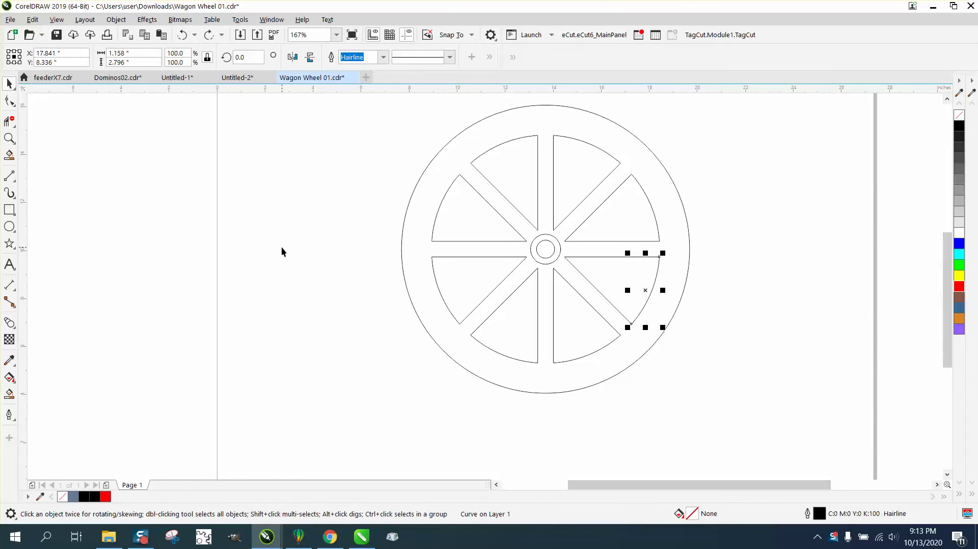
Smart Fill the upper-left gap, shift the shape off the page, and give it no fill and a red outline
click(10, 395)
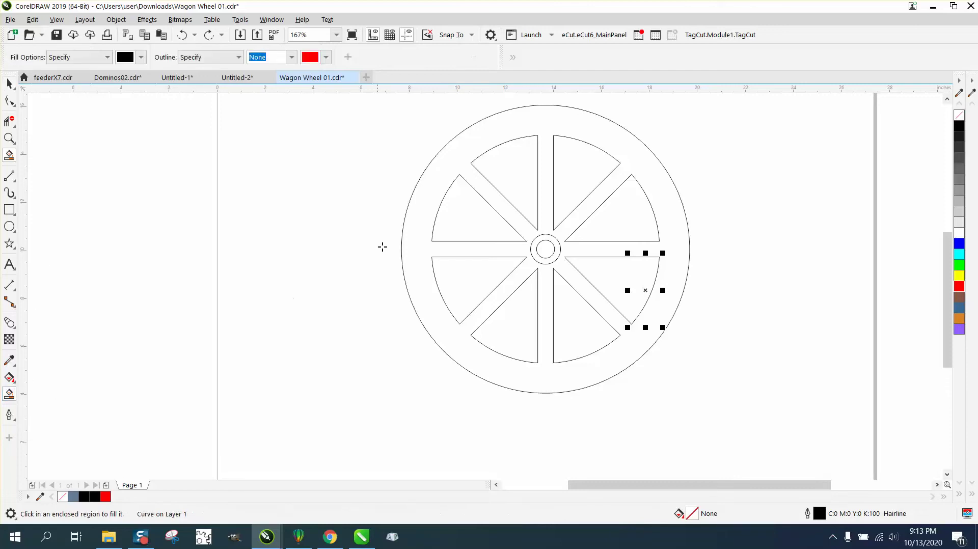
click(522, 179)
key(Left)
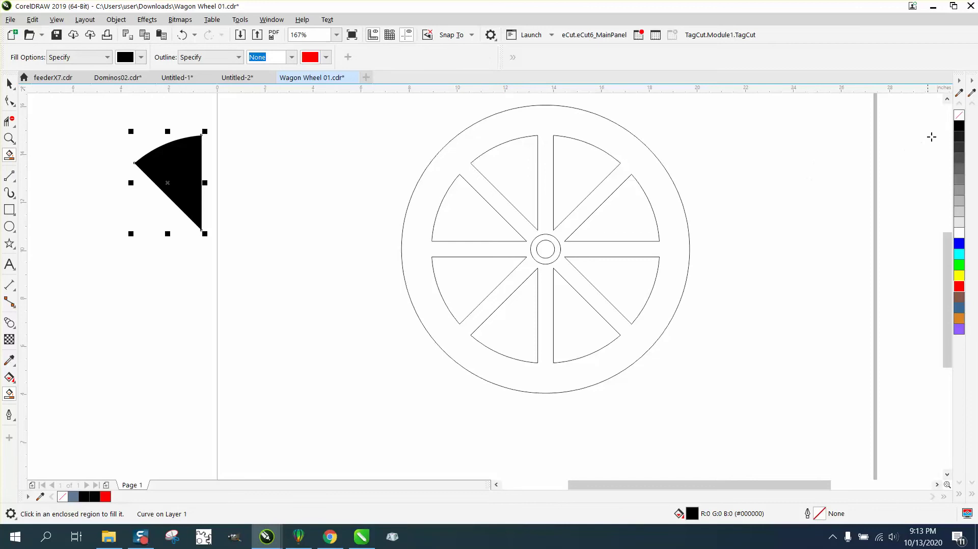
click(960, 116)
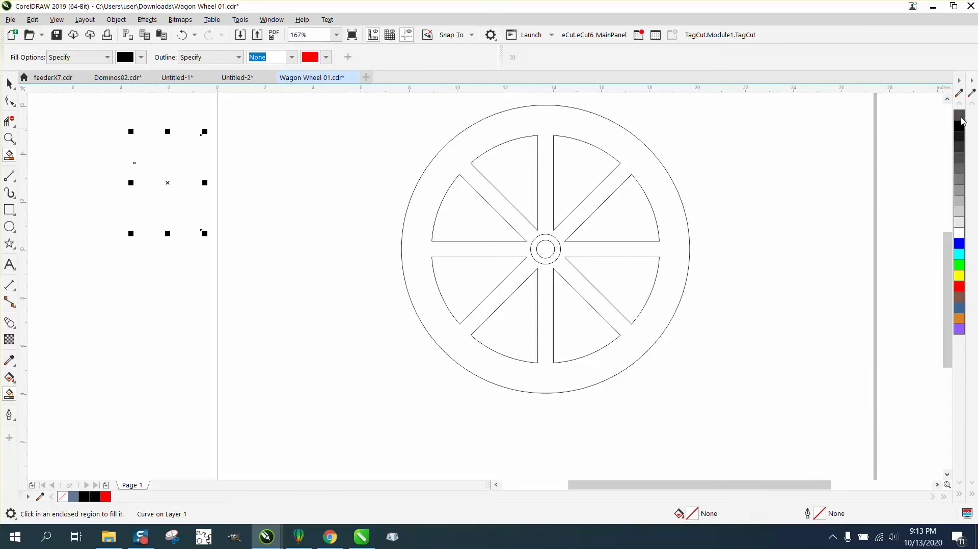
right_click(961, 288)
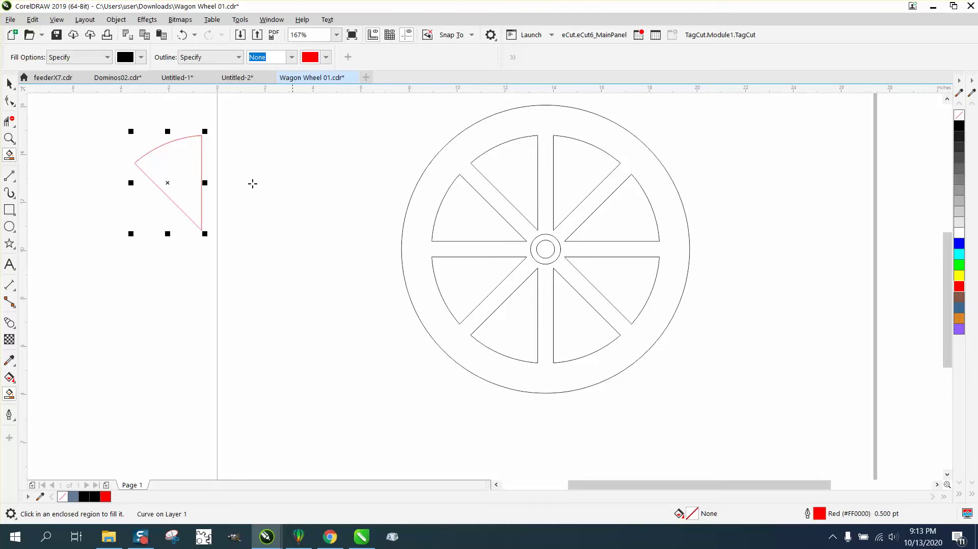
click(9, 83)
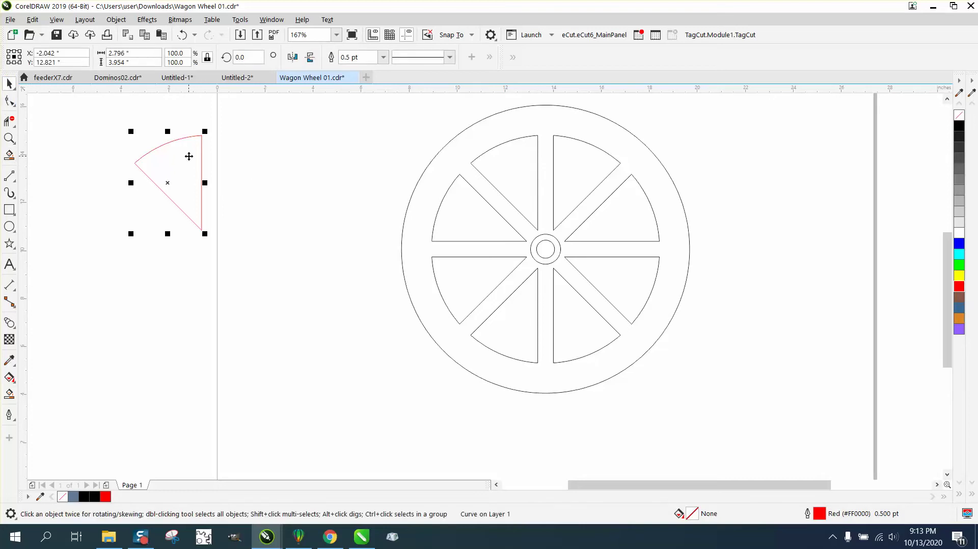
Open the Corners docker from Window > Dockers, set to Fillet with a 0.2-inch radius
click(286, 21)
mouse_move(307, 182)
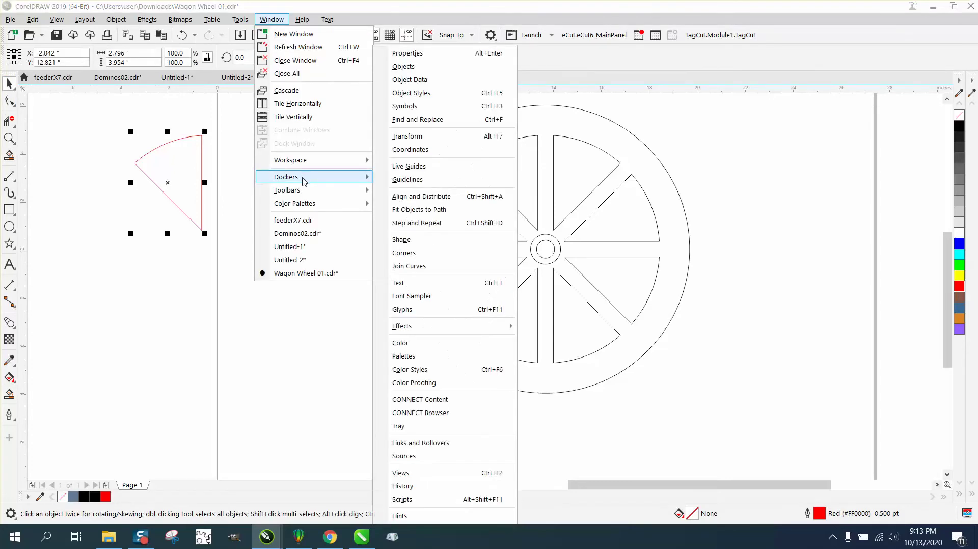
click(404, 253)
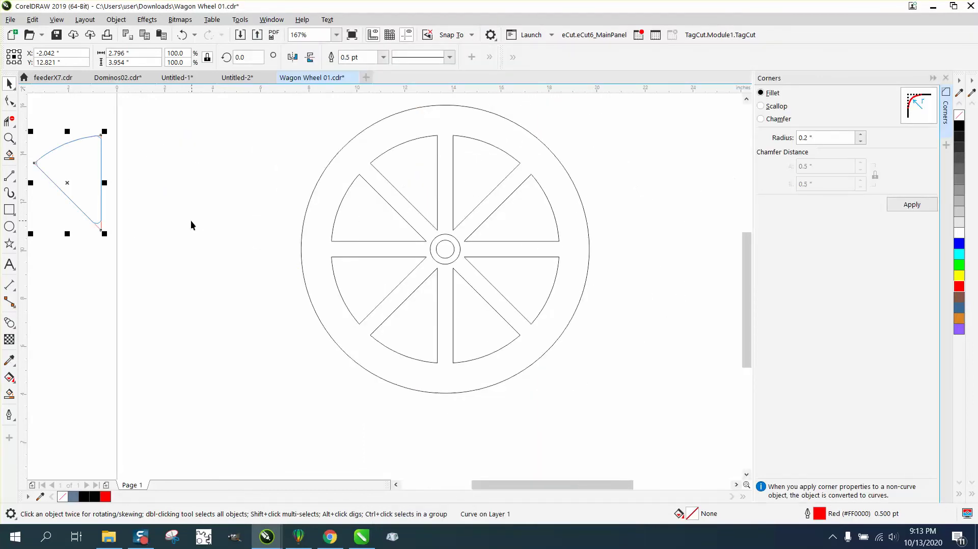
Zoom in closely on the red wedge beside the page
click(9, 138)
scroll(96, 148, down, 2)
drag(52, 131, 153, 201)
drag(186, 127, 546, 483)
click(10, 84)
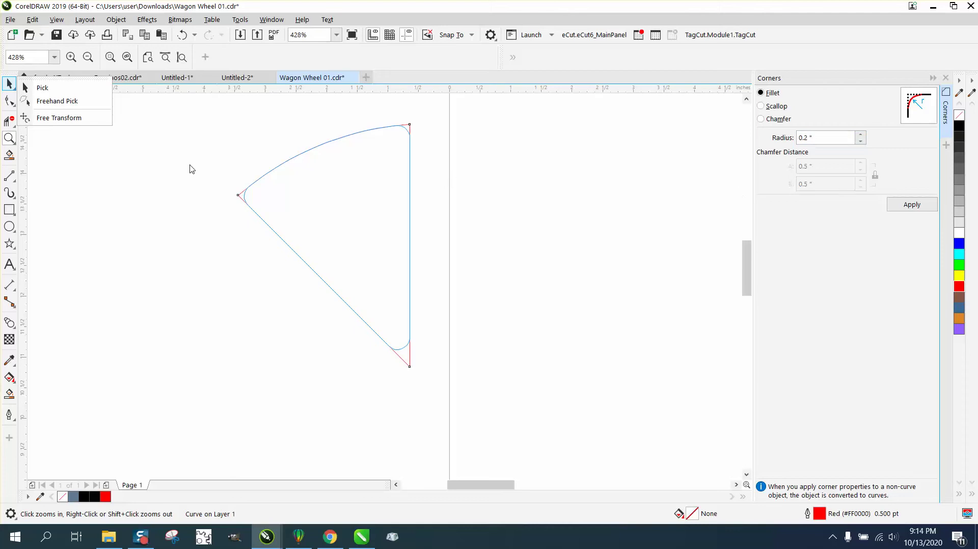
With the Shape tool, select all three wedge nodes and apply the 0.2-inch fillet
key(F10)
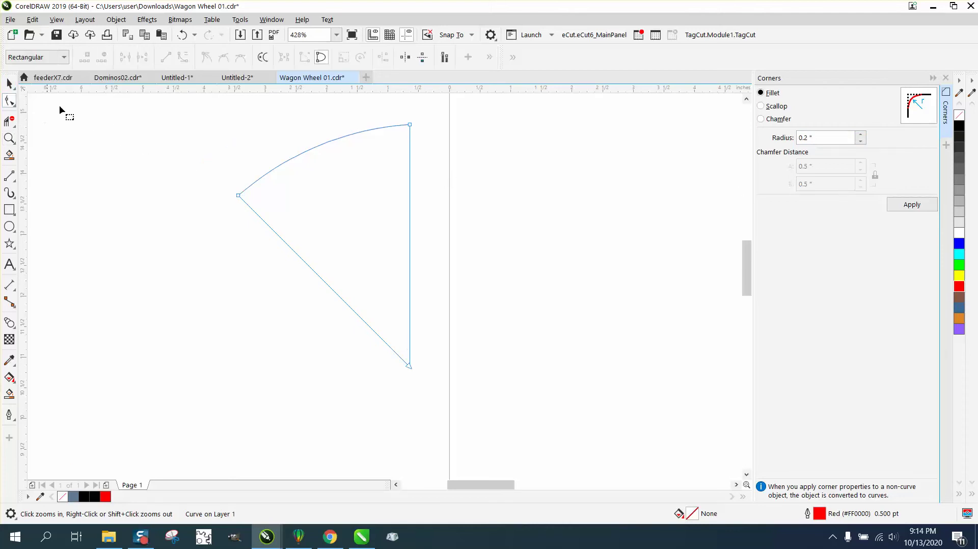
drag(457, 209, 457, 209)
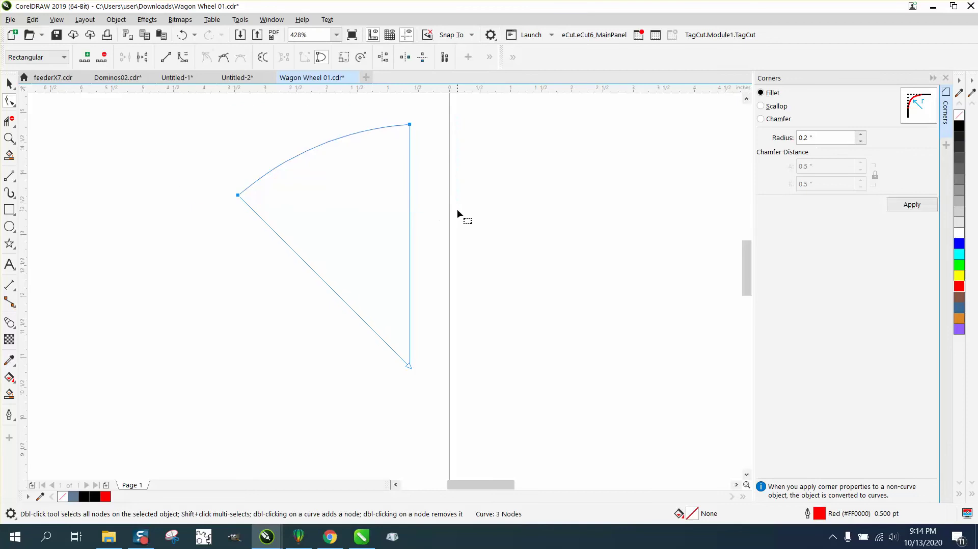
click(907, 207)
click(182, 35)
drag(464, 387, 463, 388)
click(898, 209)
click(182, 35)
drag(532, 348, 546, 371)
click(912, 205)
scroll(654, 284, down, 4)
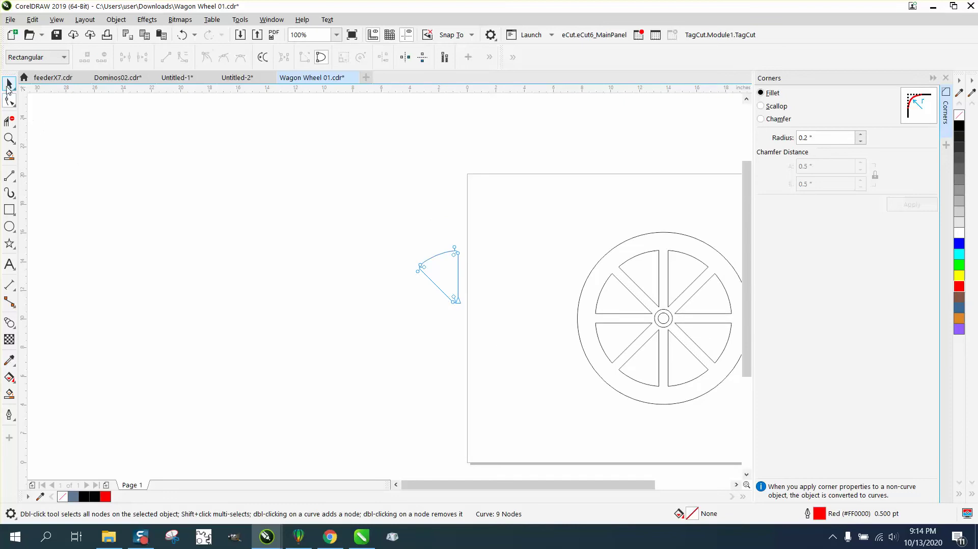
Delete the top-left gap's arc and its vertical and diagonal spoke lines
key(space)
click(649, 253)
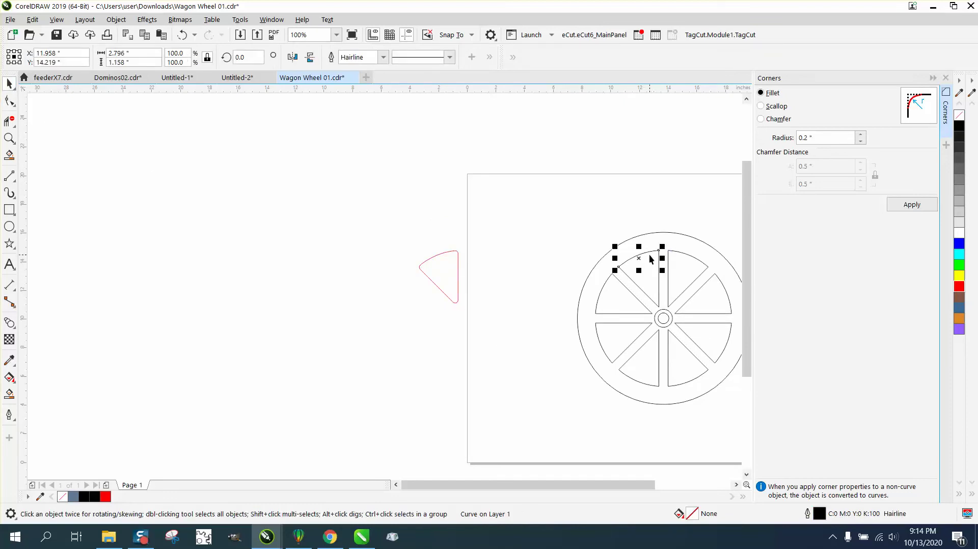
key(Delete)
click(658, 268)
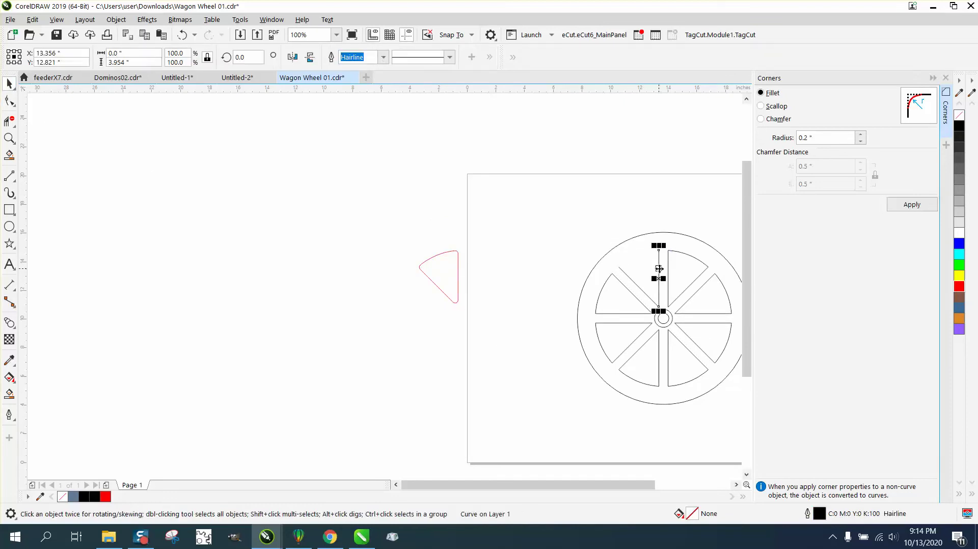
key(Delete)
click(638, 287)
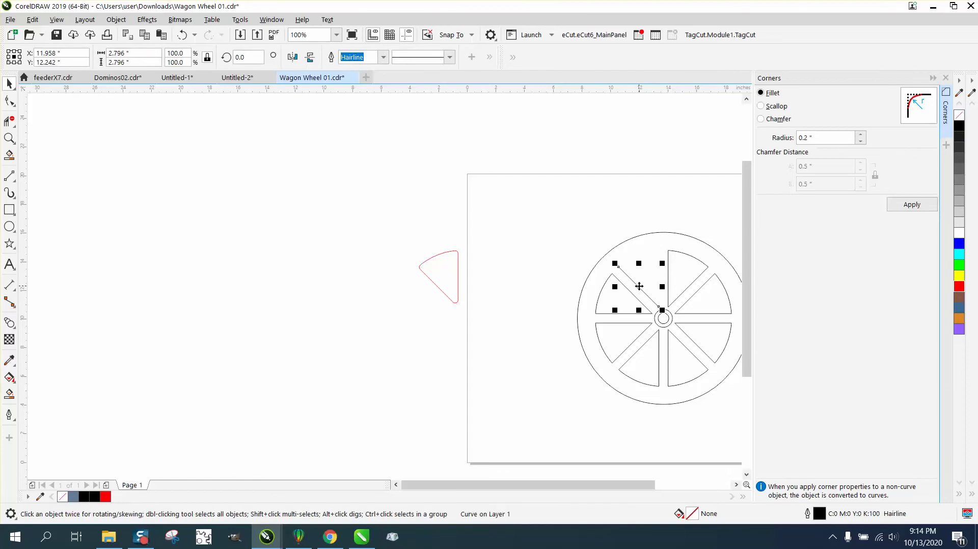
key(Delete)
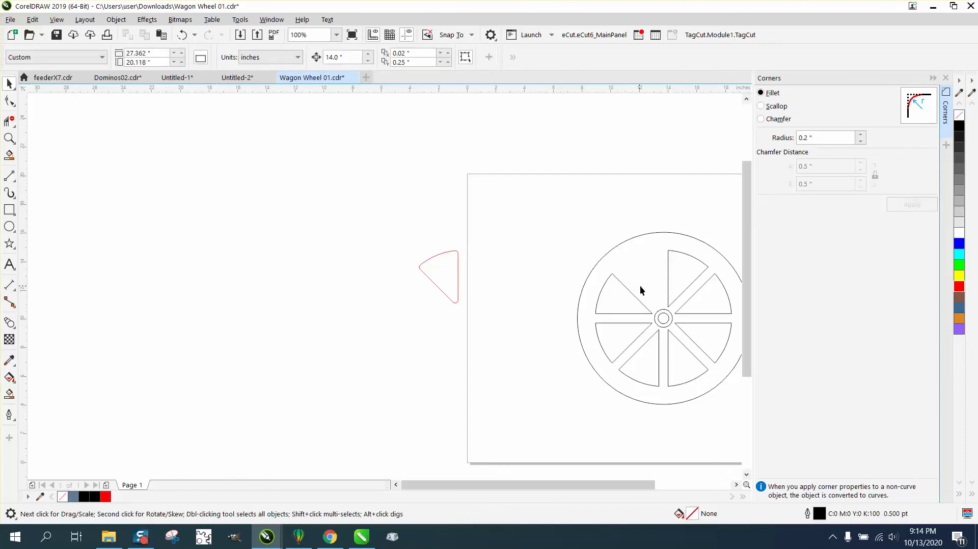
Drag the red rounded wedge into the wheel's empty top-left slot
click(457, 281)
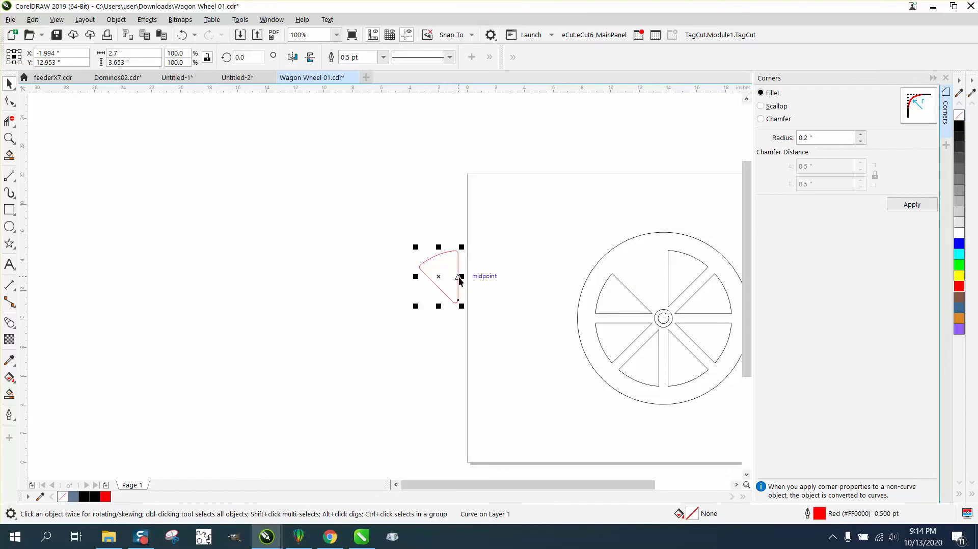
drag(459, 279, 660, 279)
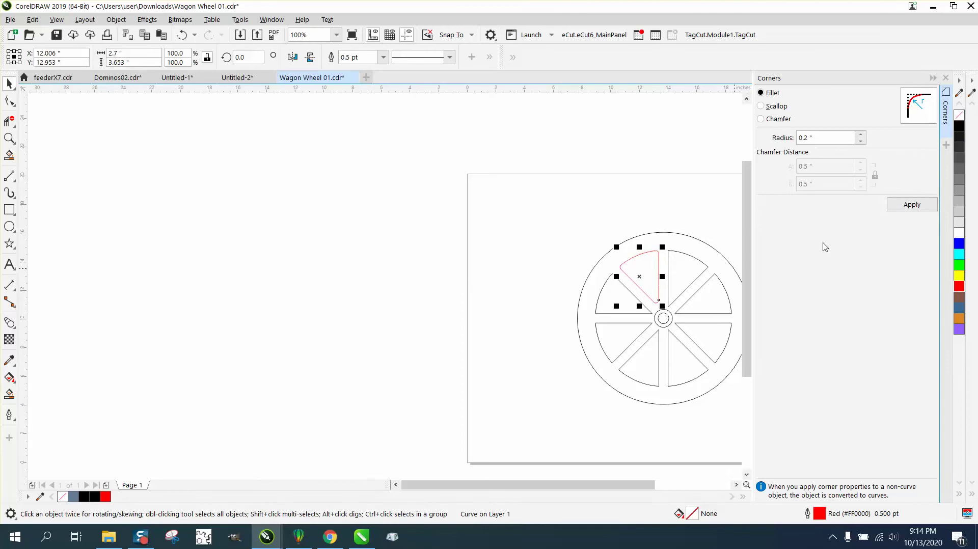
click(702, 203)
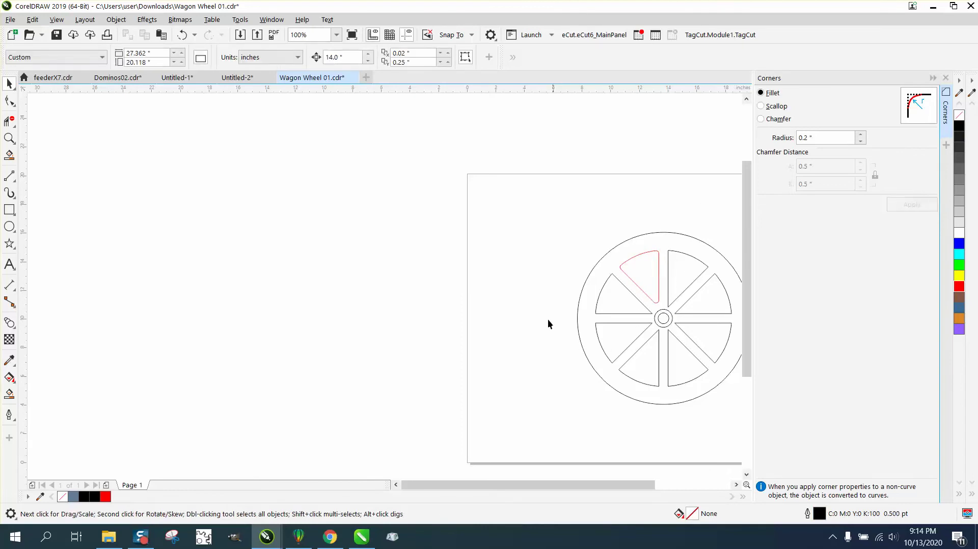
Zoom in and drag guidelines crossing at the hub: vertical 13.681", horizontal 10.059"
scroll(524, 316, down, 2)
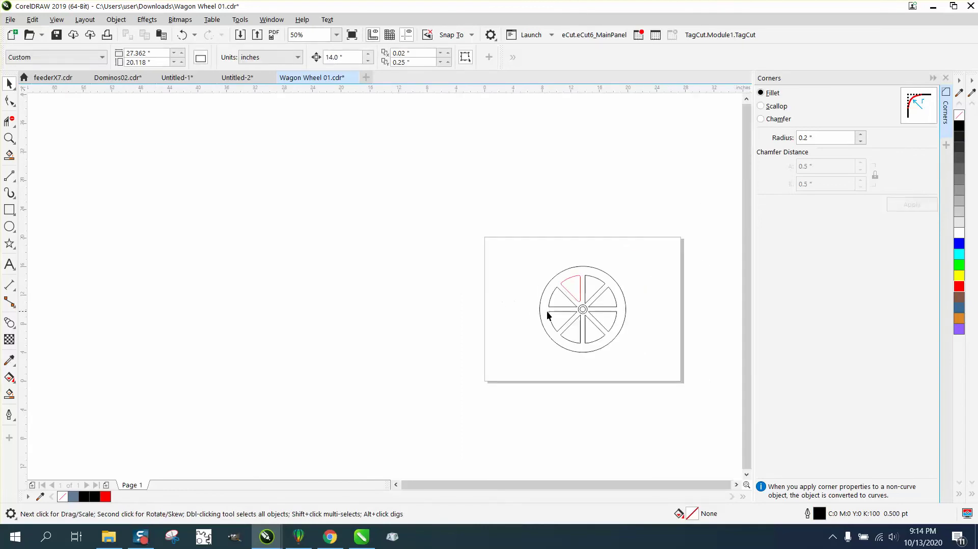
click(9, 138)
drag(493, 273, 673, 392)
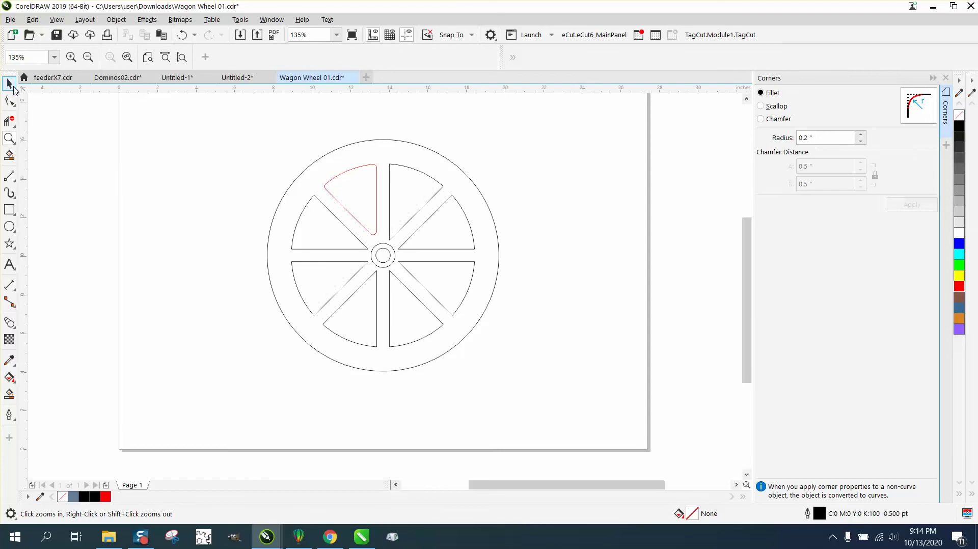
click(9, 82)
drag(23, 163, 385, 148)
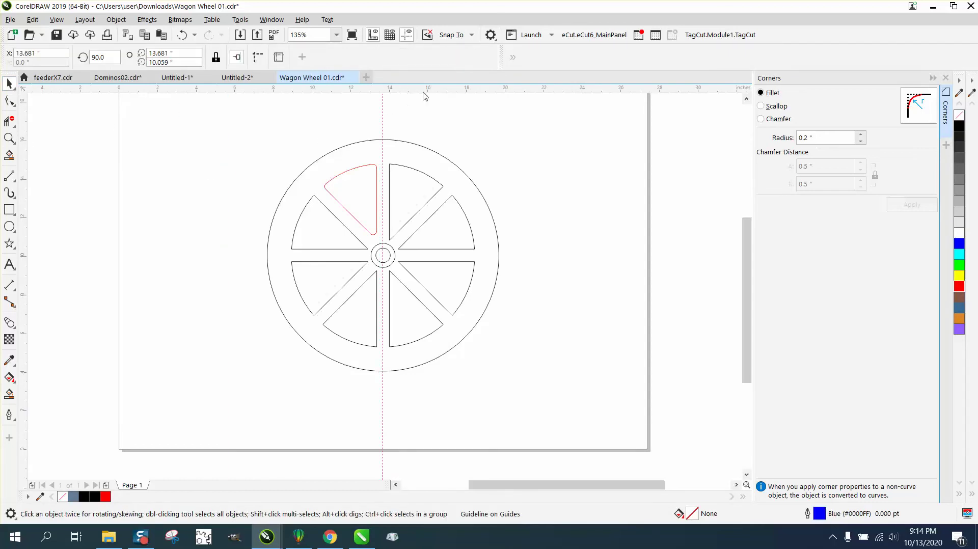
drag(425, 88, 413, 255)
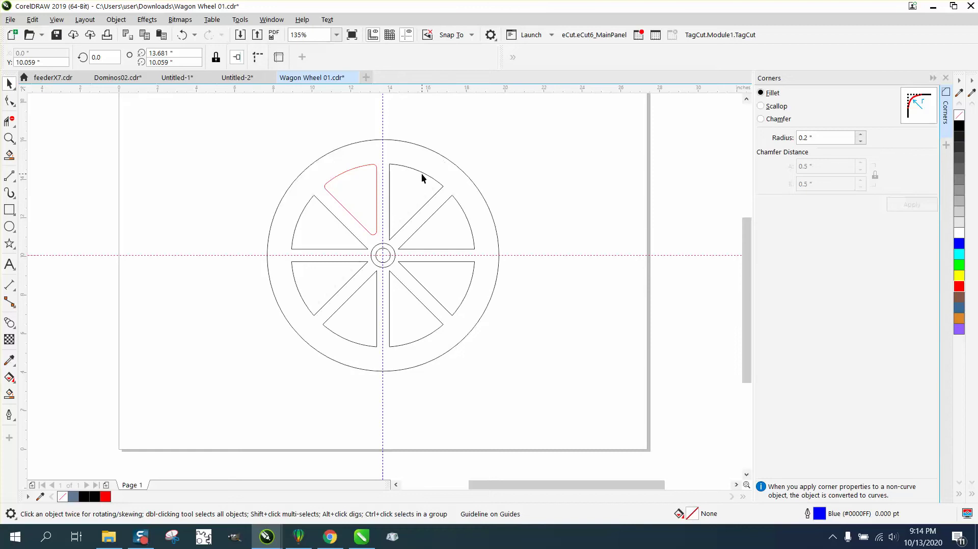
Nudge the outer circle 14 inches to the left, clear of the wheel
click(421, 174)
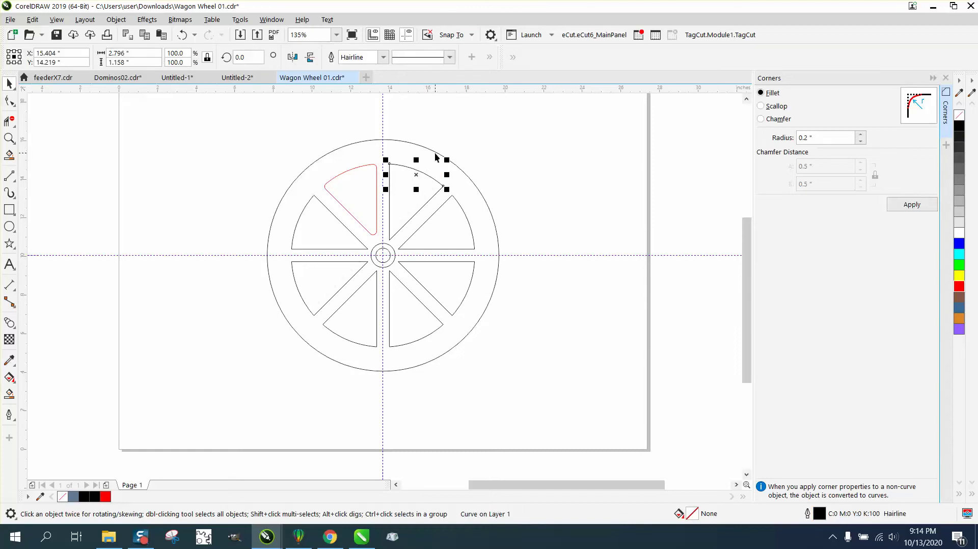
click(388, 149)
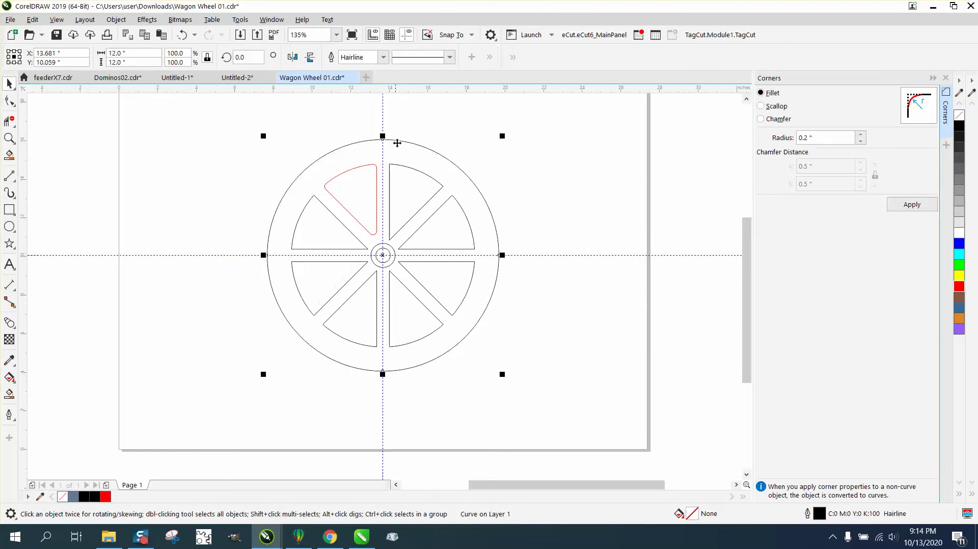
key(Left)
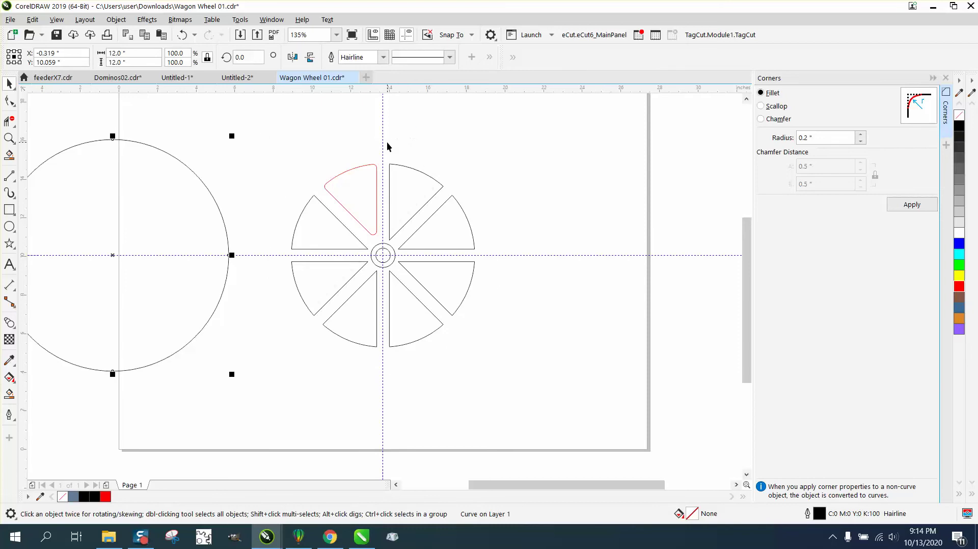
Delete the wheel's right half and remaining left segments, keeping only the red wedge
drag(387, 142, 389, 320)
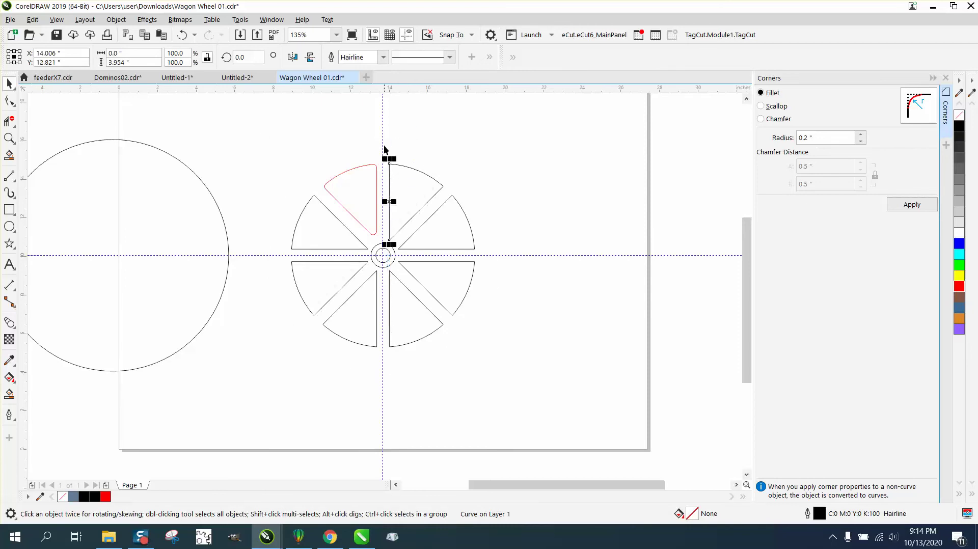
drag(385, 148, 506, 362)
key(Delete)
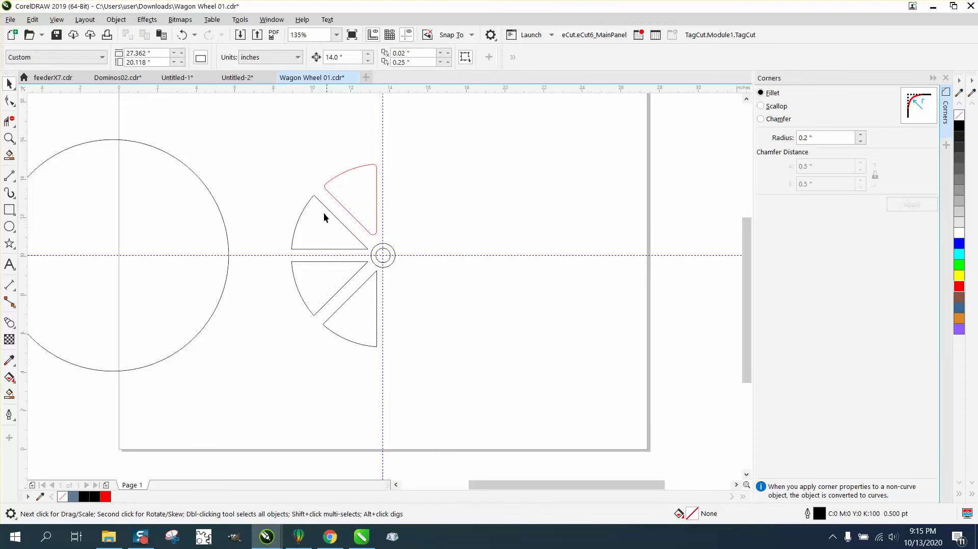
mouse_move(347, 254)
mouse_down()
mouse_move(369, 261)
mouse_move(377, 342)
mouse_up()
click(305, 212)
key(Delete)
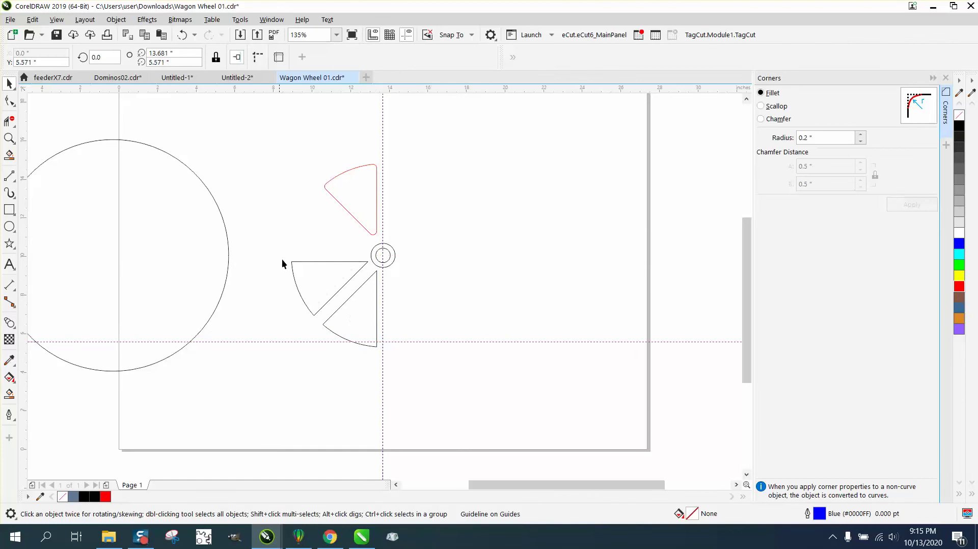
key(Delete)
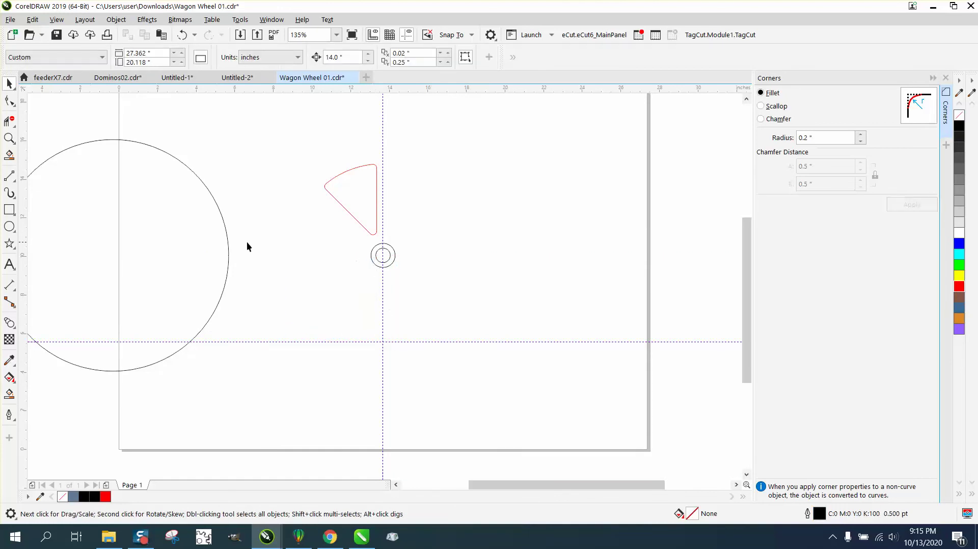
Move the outer circle back so it centres around the hub
click(227, 237)
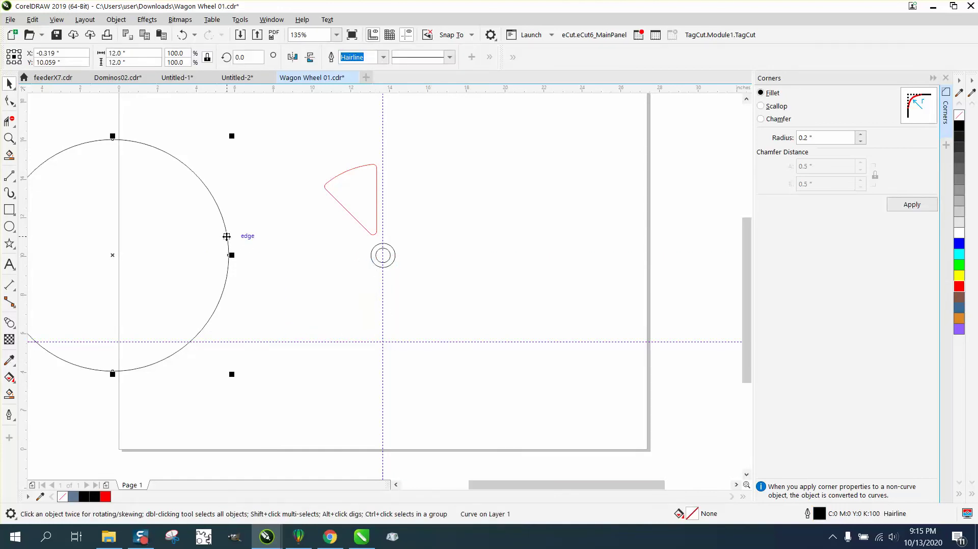
key(p)
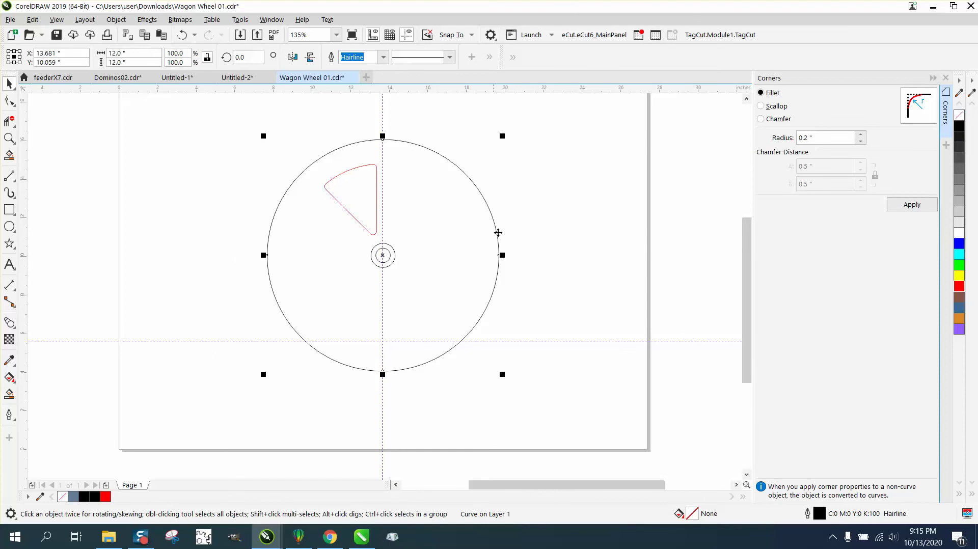
click(522, 191)
Test-duplicate the red segment, delete the copy, and set both duplicate offsets to 0.0"
click(376, 177)
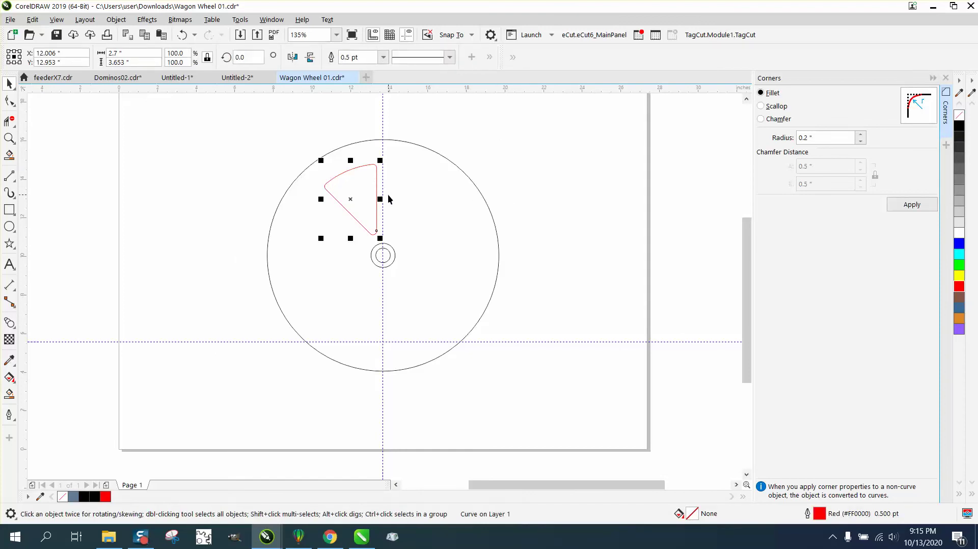
key(ctrl+d)
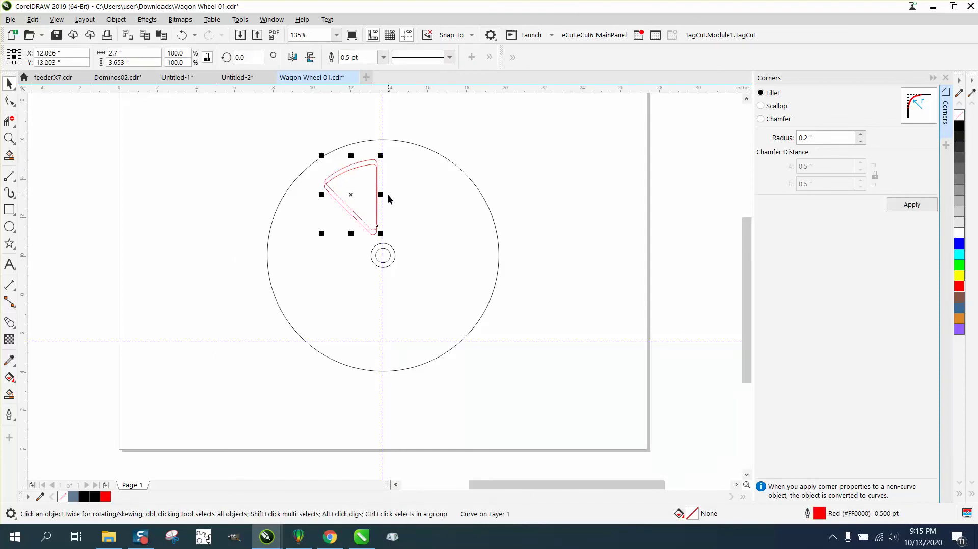
key(Delete)
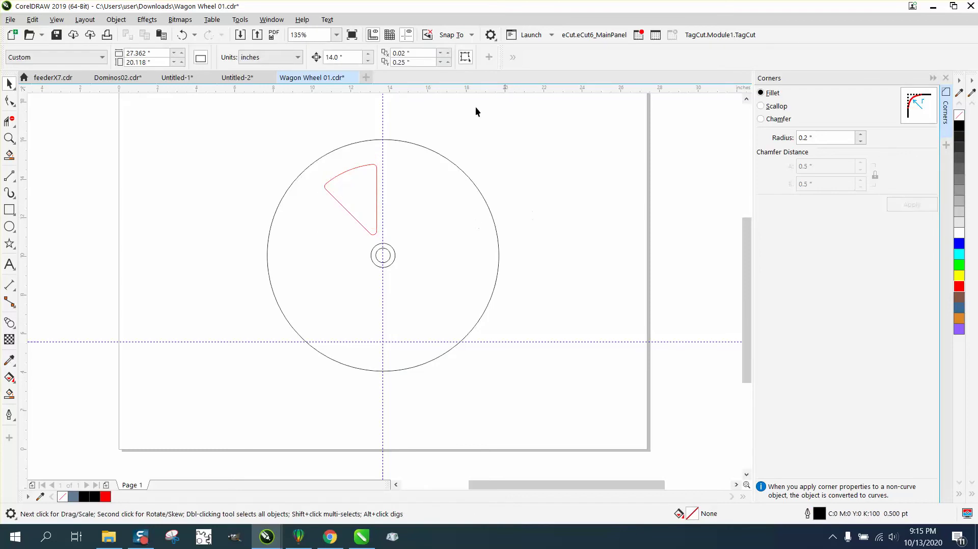
triple_click(422, 51)
text(.)
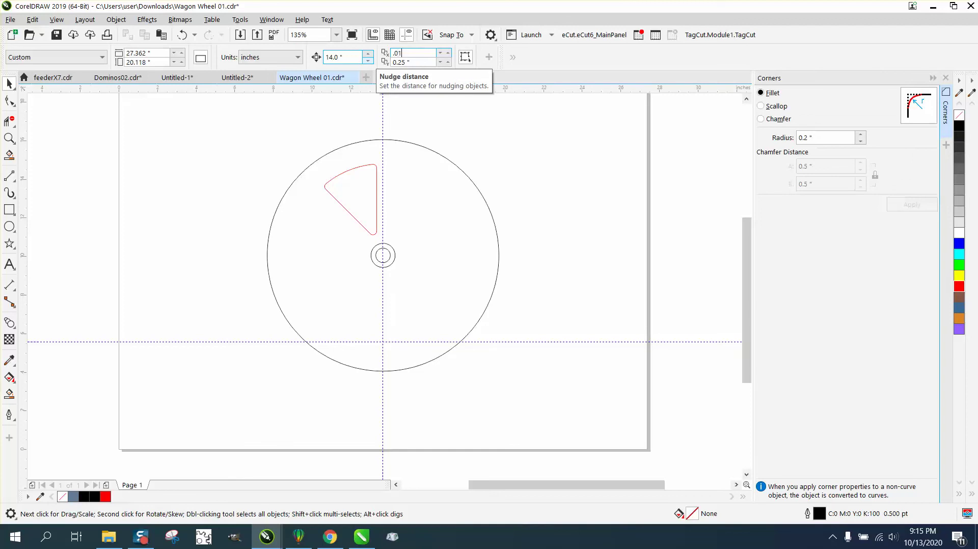
click(386, 62)
text(.0)
key(Return)
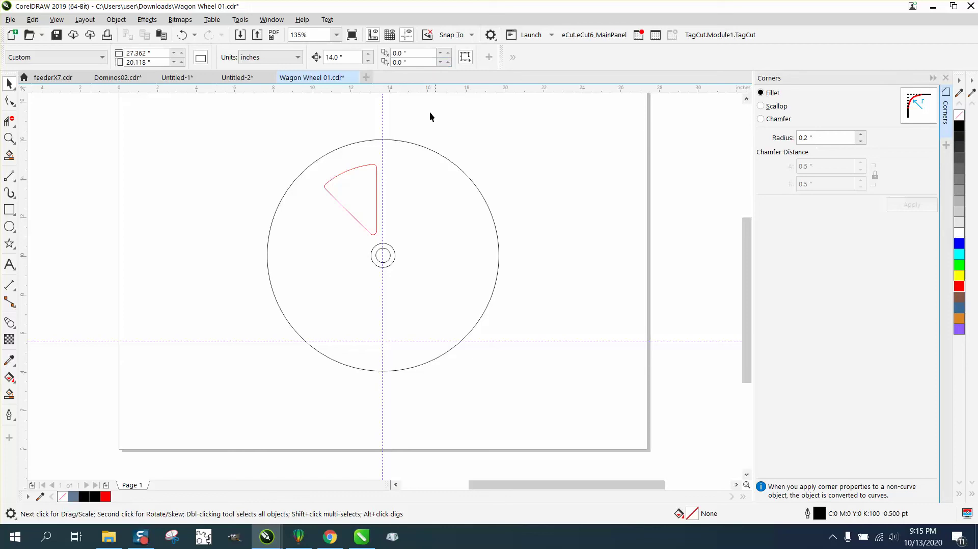
Put the red segment in rotation mode with its rotation centre on the hub
click(363, 165)
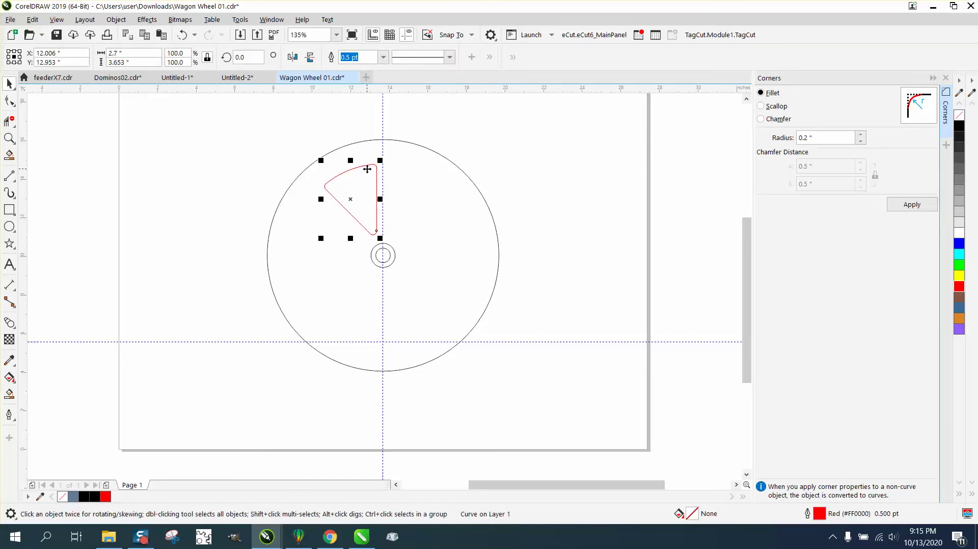
click(352, 199)
drag(352, 199, 383, 255)
click(406, 197)
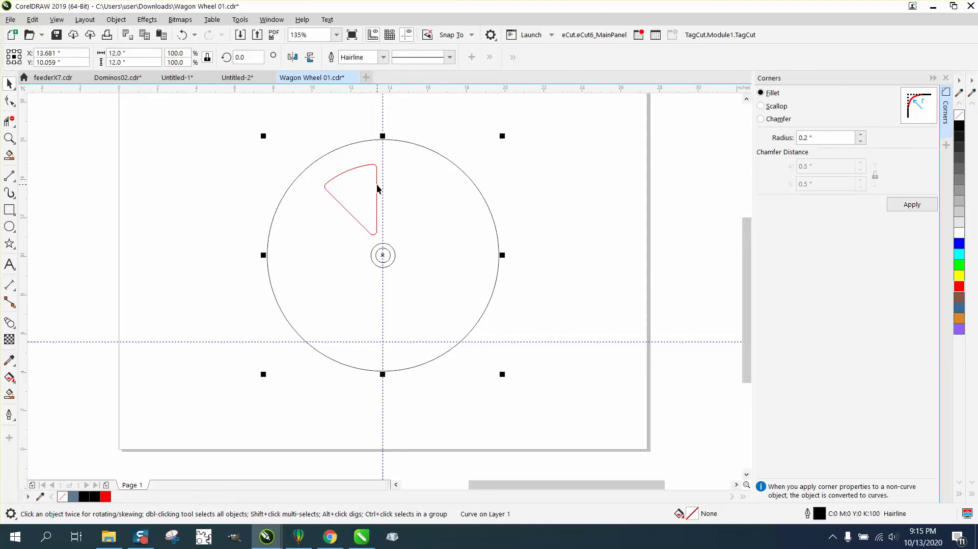
click(377, 190)
click(353, 199)
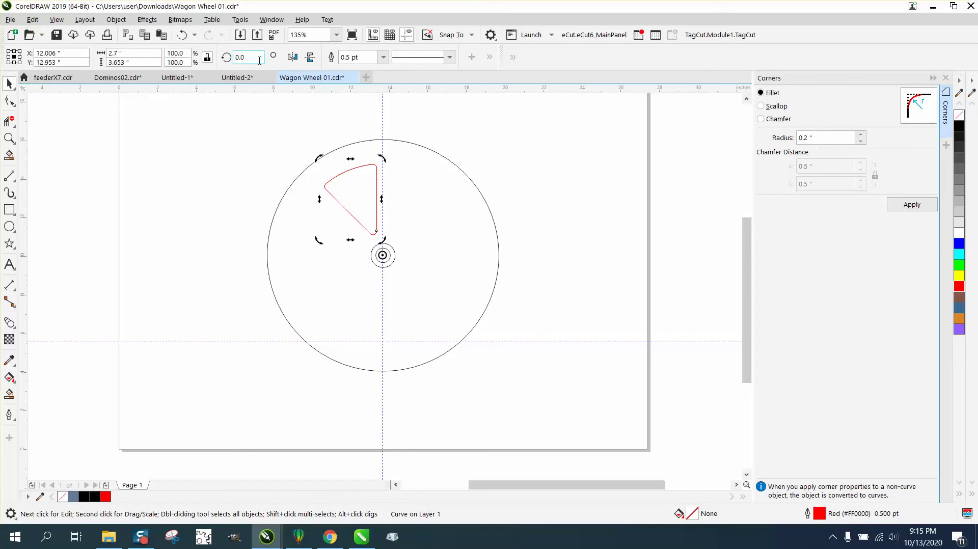
Make rotated copies at 45° and 90°, then repeat to complete eight wedges
text(72)
key(Return)
click(243, 57)
text(4)
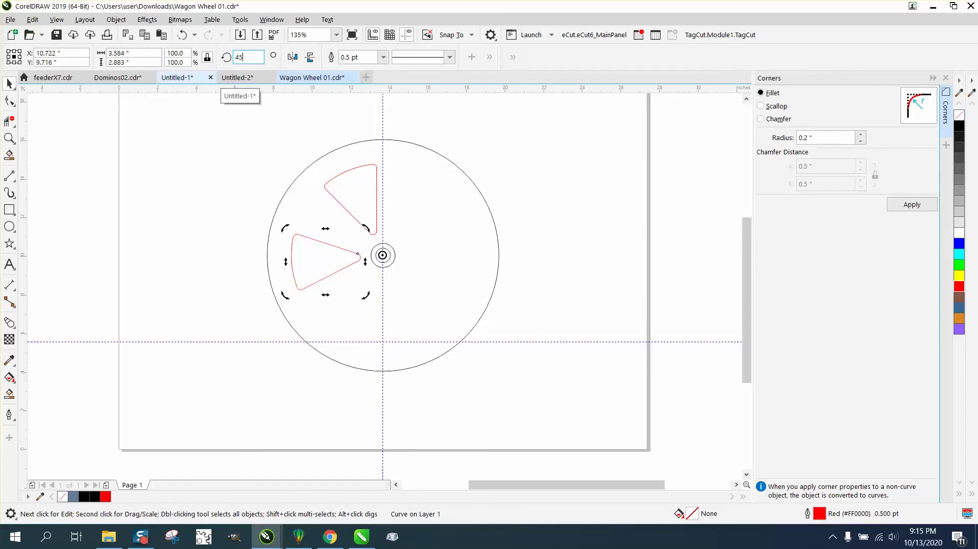
text(5)
key(Return)
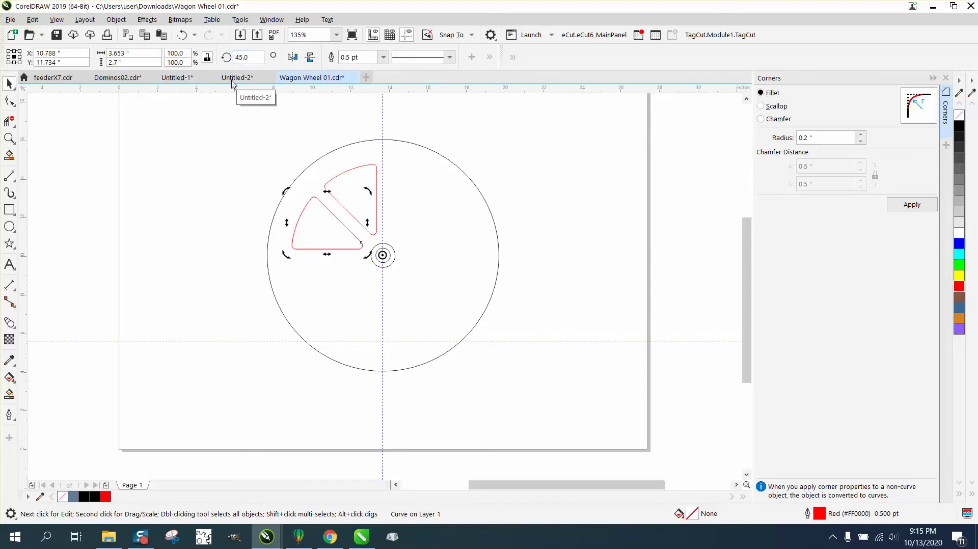
double_click(248, 57)
text(90)
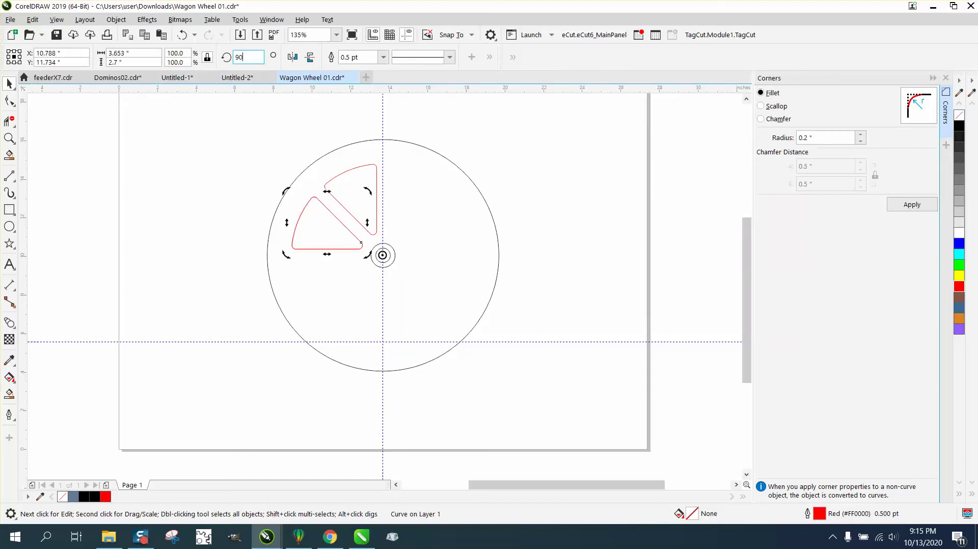
key(Return)
key(ctrl+r)
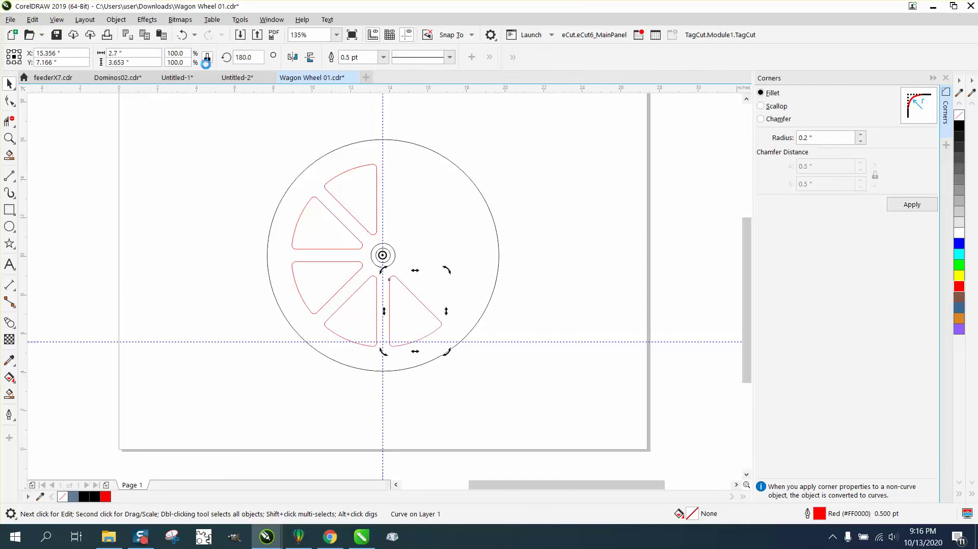
key(ctrl+r)
key(ctrl+r)
key(ctrl+r)
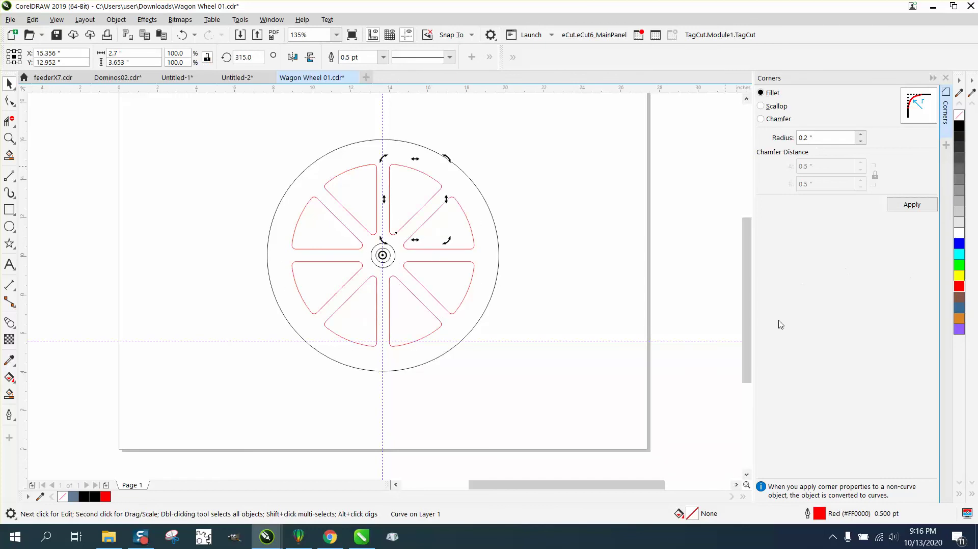
click(610, 352)
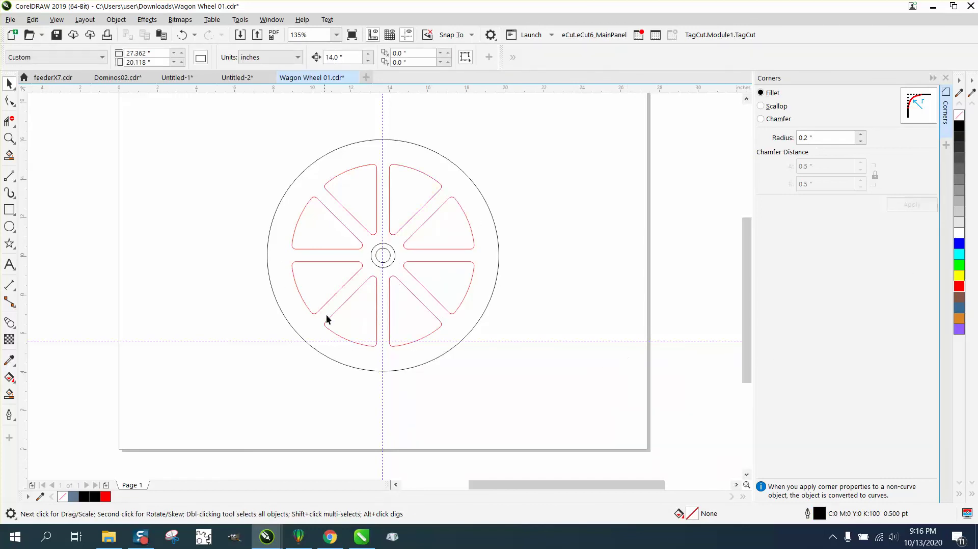
Close the Corners docker and zoom in on the wheel's hub
click(946, 78)
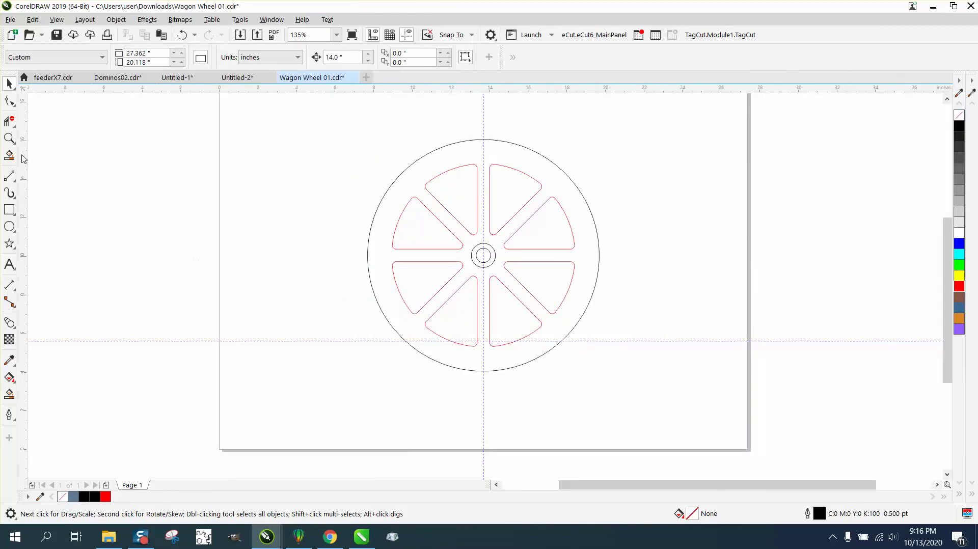
click(9, 138)
drag(432, 235, 577, 324)
scroll(400, 238, down, 4)
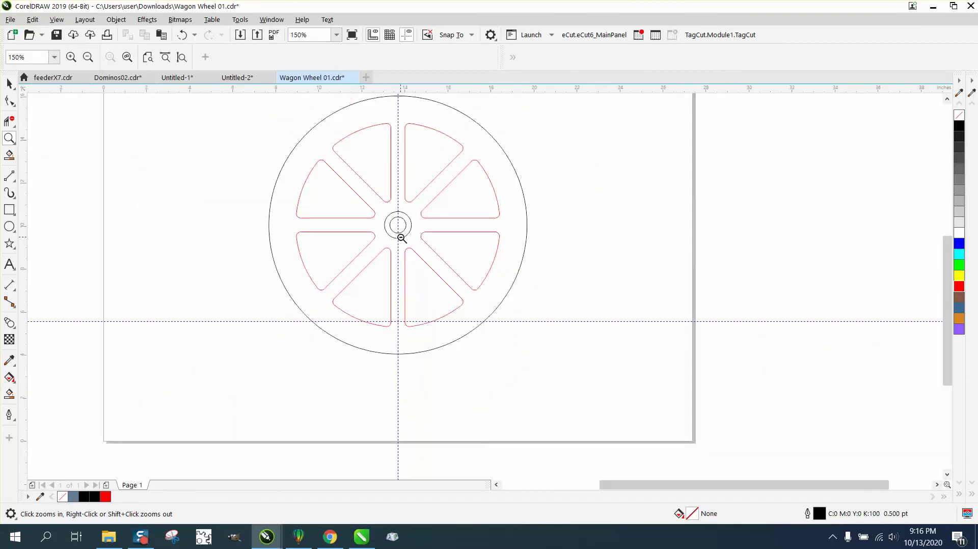